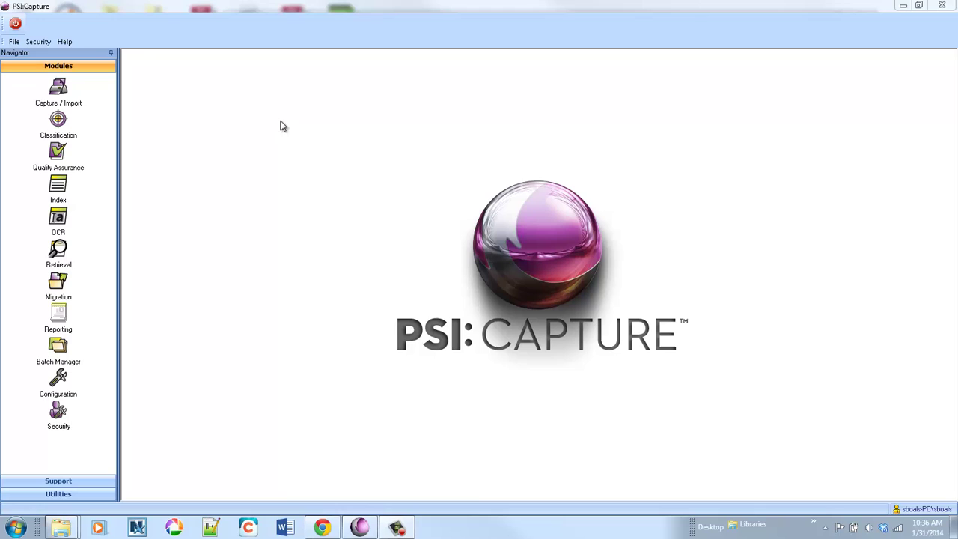
Step: Load the EasyAP-Advanced document type in the Capture / Import module
{"action": "left_click", "coordinate": [69, 101]}
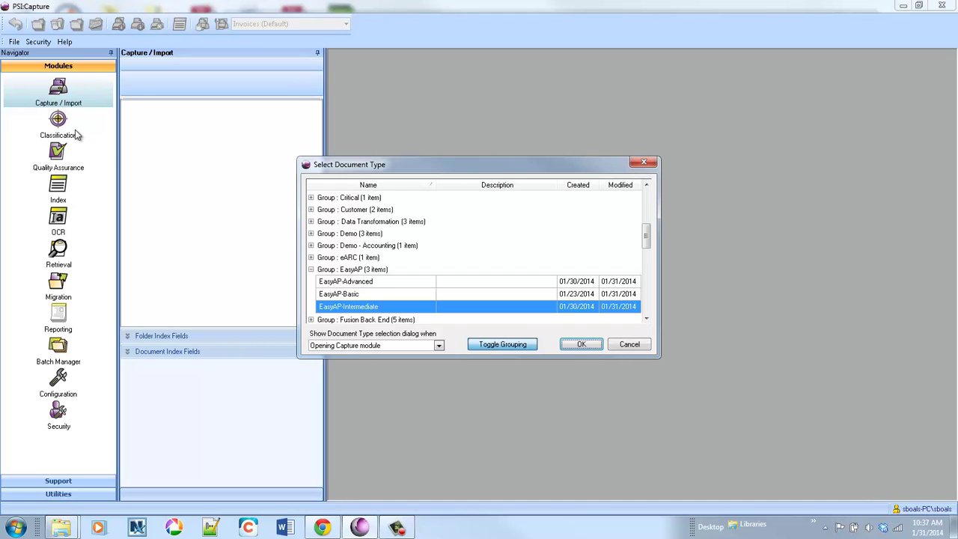
{"action": "left_click", "coordinate": [383, 283]}
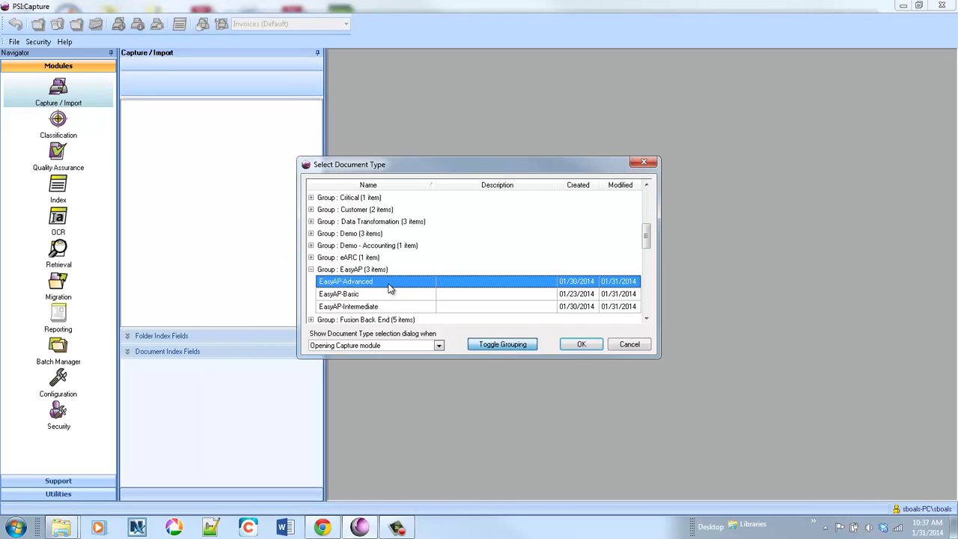
{"action": "left_click", "coordinate": [572, 346]}
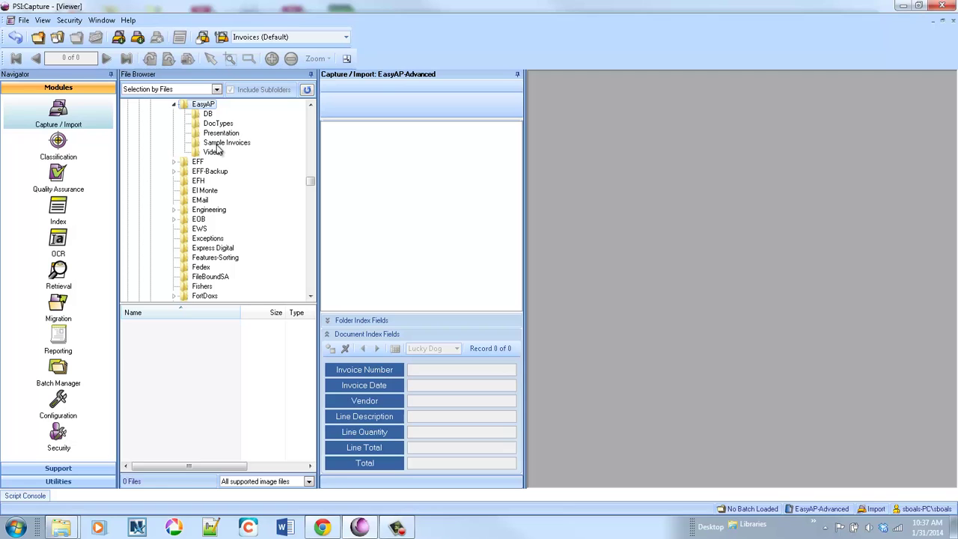
Step: Capture all four Sample Invoices TIFs into a new batch and bring up the Close Batch dialog
{"action": "left_click", "coordinate": [219, 143]}
{"action": "left_click_drag", "start_coordinate": [130, 362], "coordinate": [127, 320]}
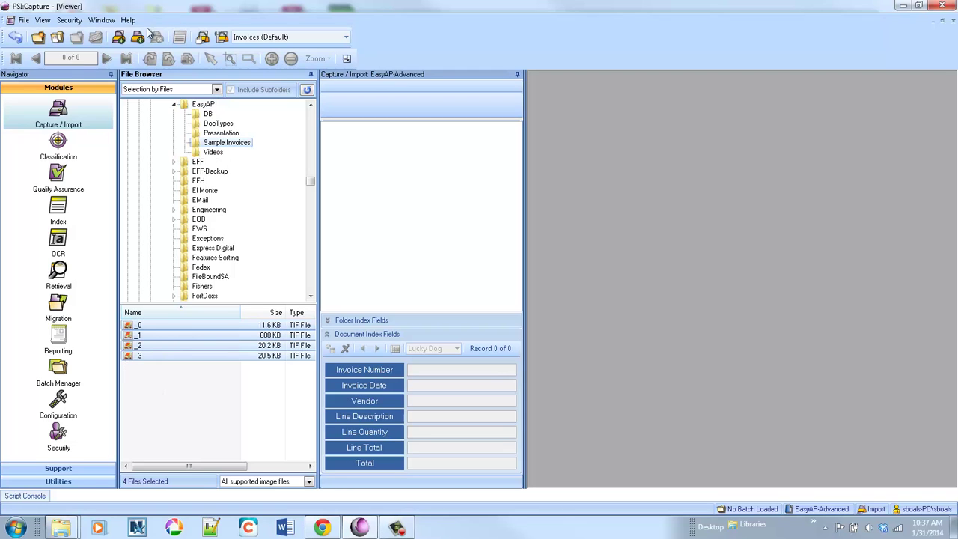
{"action": "left_click", "coordinate": [119, 38]}
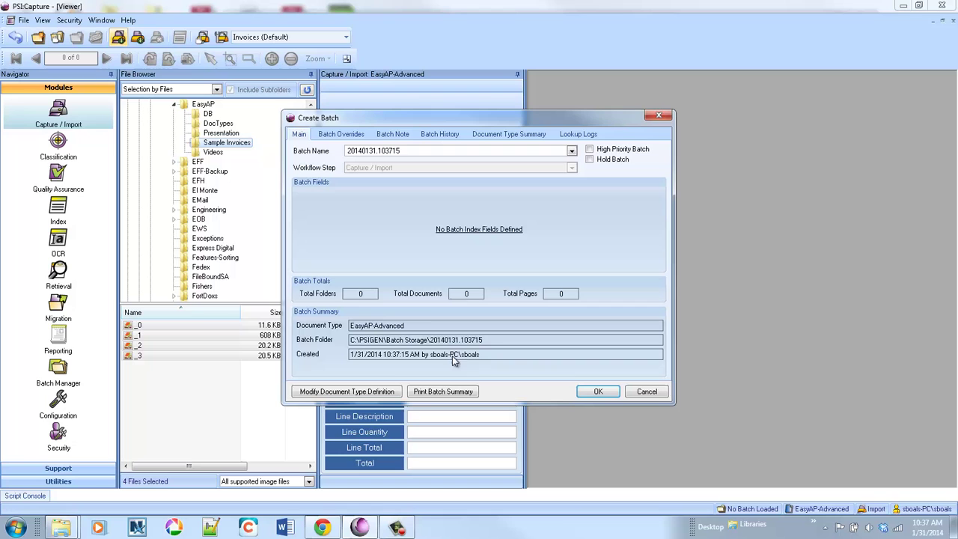
{"action": "left_click", "coordinate": [597, 392]}
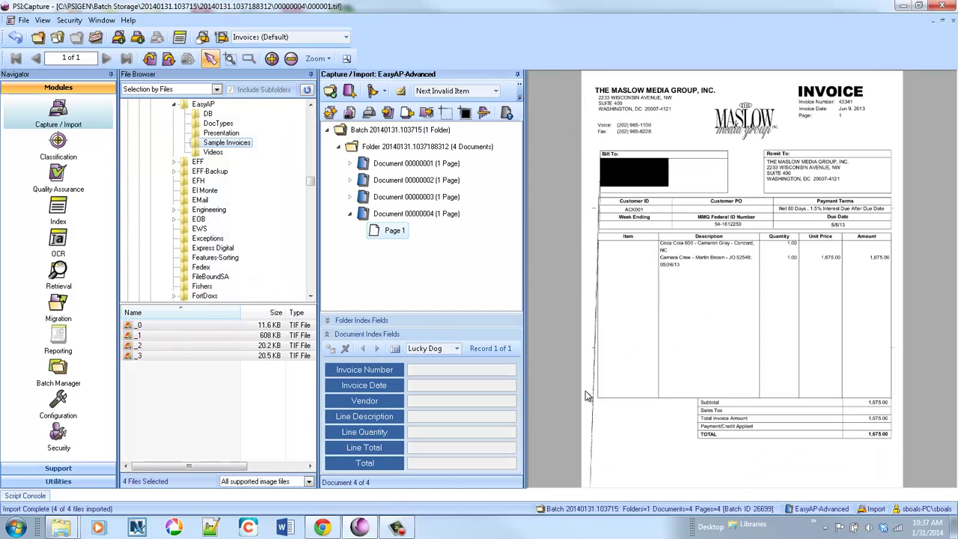
{"action": "left_click", "coordinate": [96, 38]}
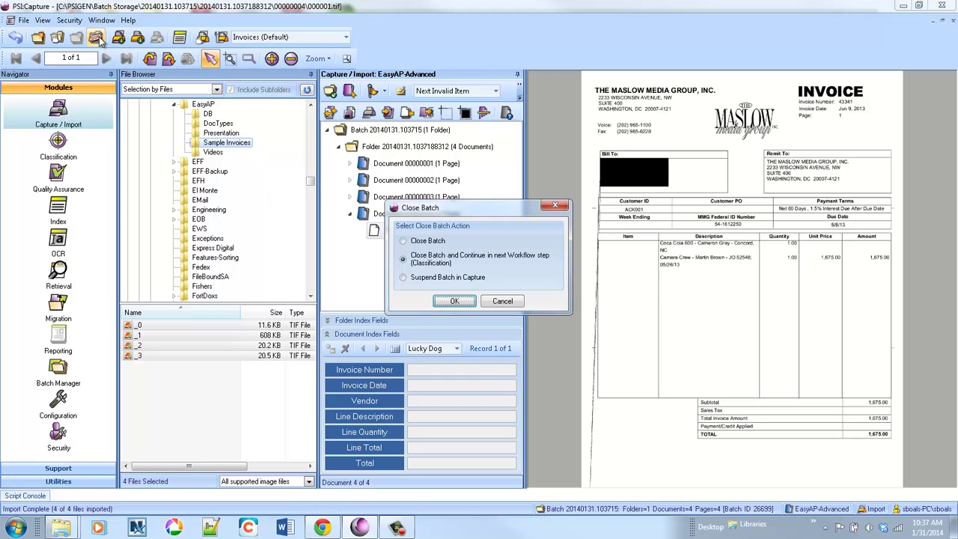
Step: Close the batch and continue it to the next workflow step for Quality Assurance
{"action": "left_click", "coordinate": [452, 299]}
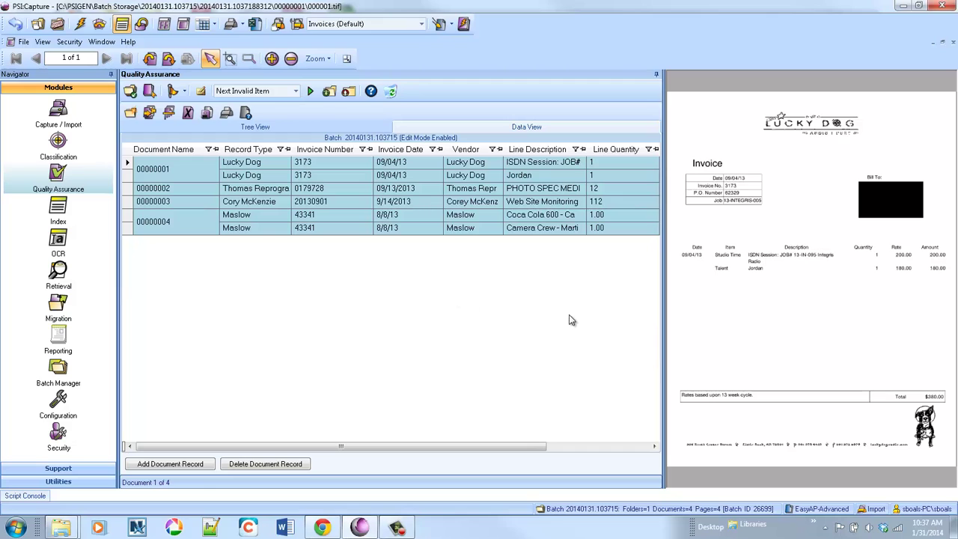
Step: Widen the grid to show Line Total and verify the Lucky Dog and Maslow line quantities and totals against the images
{"action": "left_click_drag", "start_coordinate": [706, 263], "coordinate": [737, 268]}
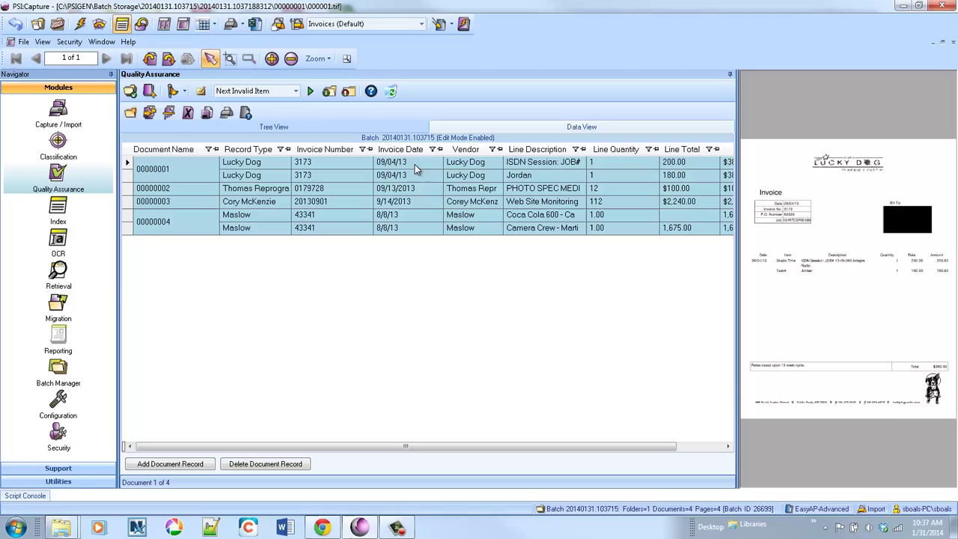
{"action": "left_click", "coordinate": [187, 176]}
{"action": "left_click", "coordinate": [180, 220]}
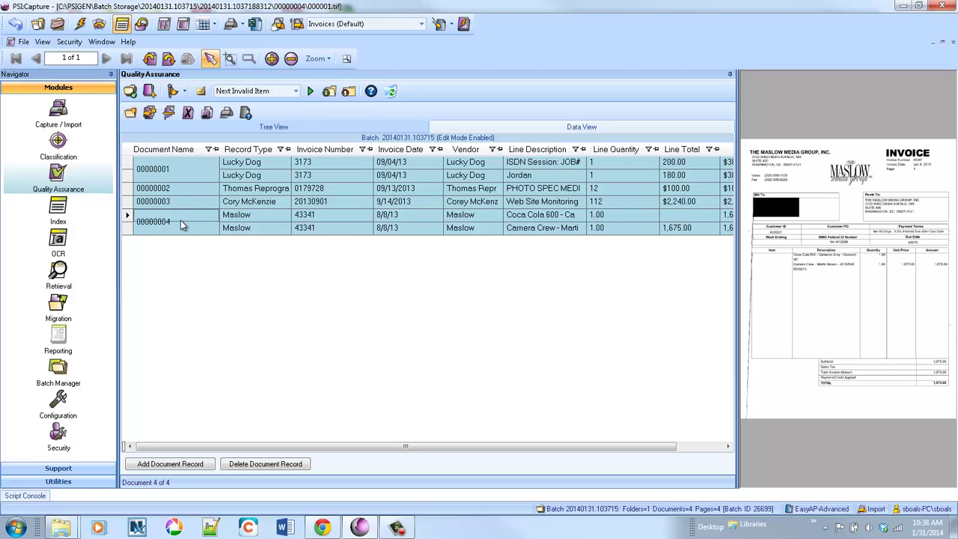
{"action": "left_click", "coordinate": [196, 159]}
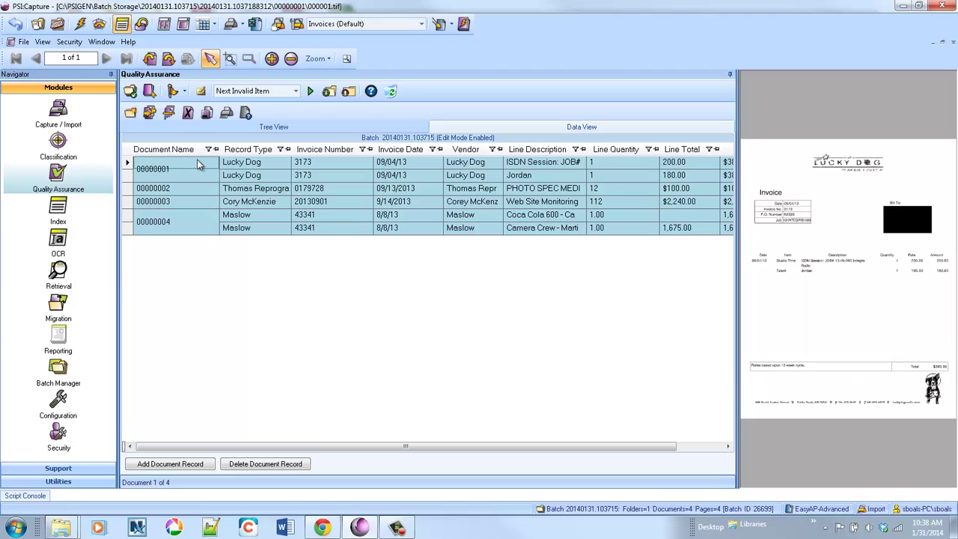
{"action": "left_click", "coordinate": [609, 167]}
{"action": "left_click", "coordinate": [694, 165]}
{"action": "left_click_drag", "start_coordinate": [661, 445], "coordinate": [483, 421]}
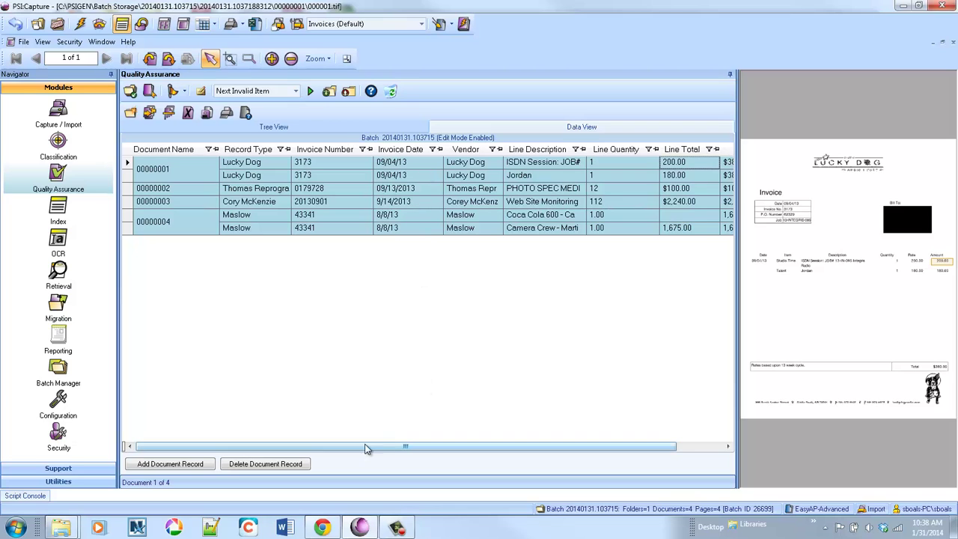
Step: Maximize the PSI:Fusion browser window and enter the AP clerk user name and password
{"action": "left_click", "coordinate": [320, 528]}
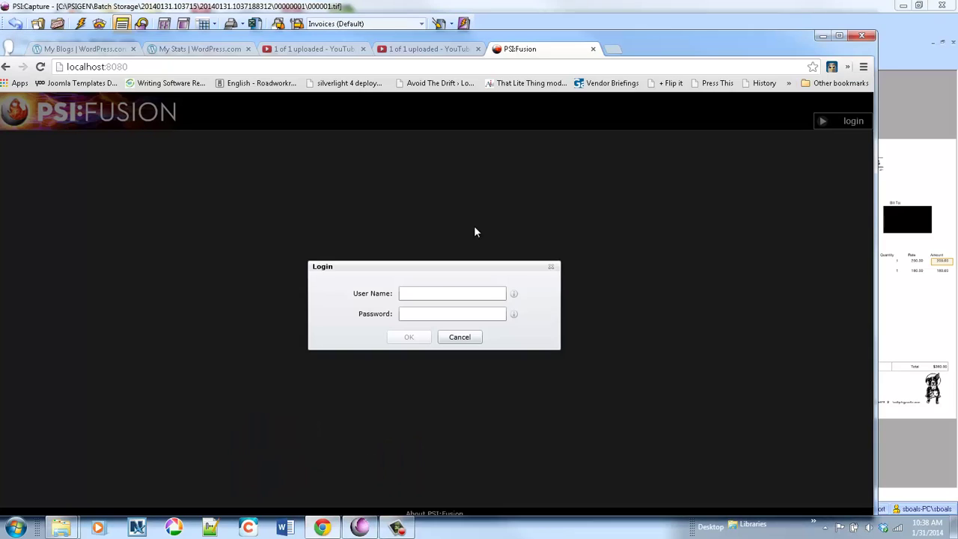
{"action": "double_click", "coordinate": [505, 37]}
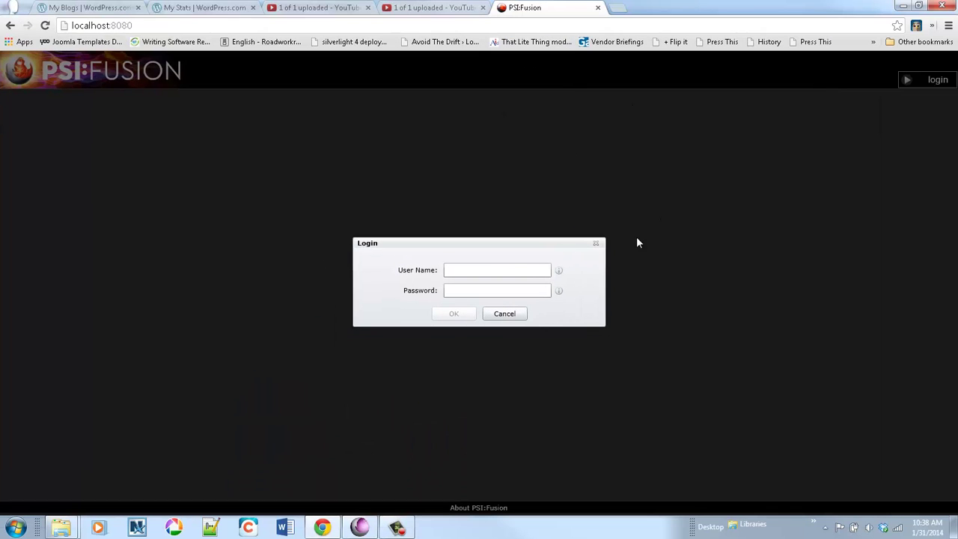
{"action": "left_click", "coordinate": [482, 270]}
{"action": "type", "text": "Ap "}
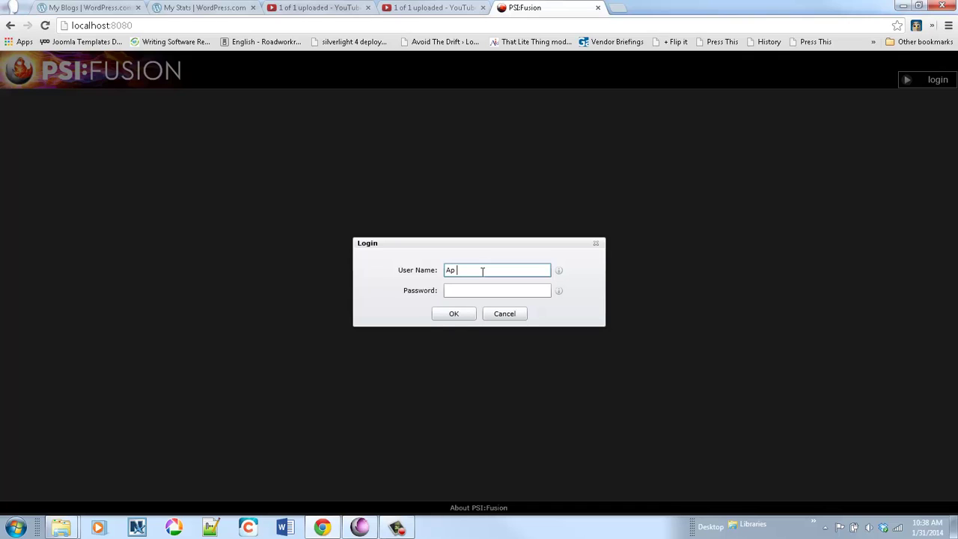
{"action": "type", "text": "Clerk"}
{"action": "key", "text": "Tab"}
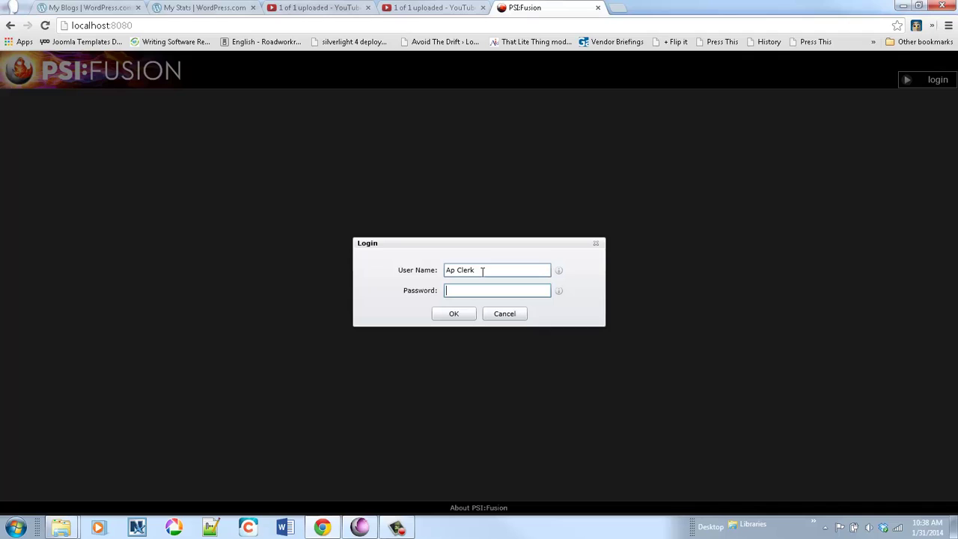
{"action": "type", "text": "********"}
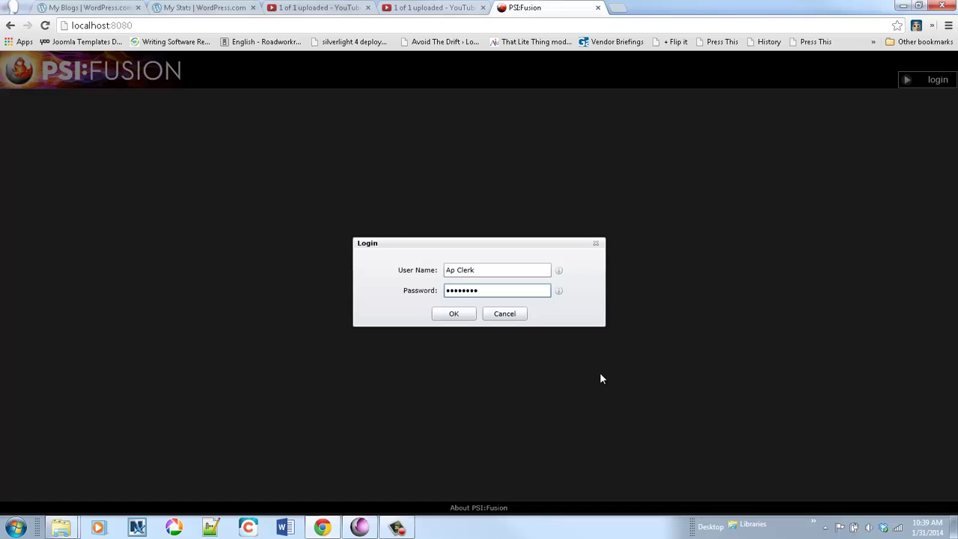
Step: Log in, then mark the Thomas Reprographics invoice Approved with the note 'This is good' and save
{"action": "left_click", "coordinate": [455, 315]}
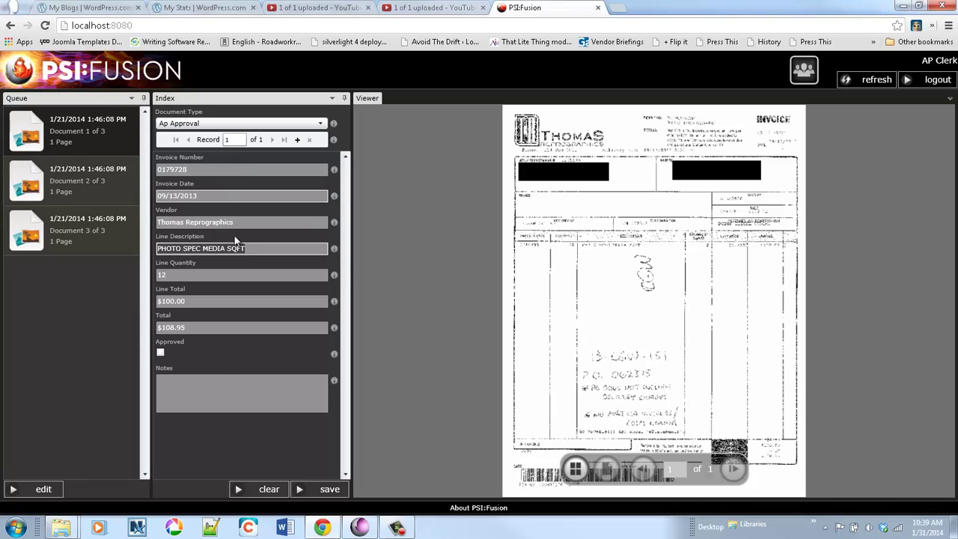
{"action": "left_click", "coordinate": [160, 352]}
{"action": "left_click", "coordinate": [175, 391]}
{"action": "type", "text": "This is "}
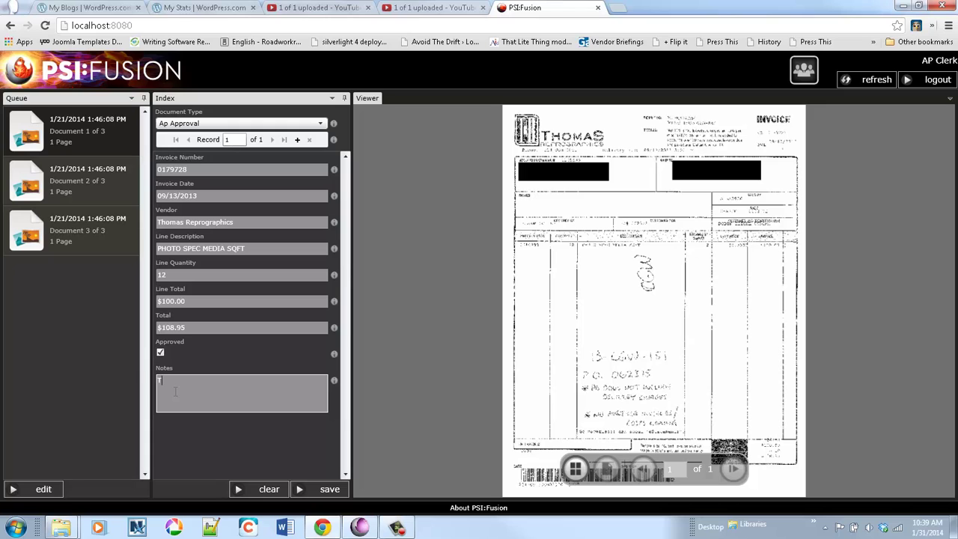
{"action": "type", "text": "good"}
{"action": "left_click", "coordinate": [329, 489]}
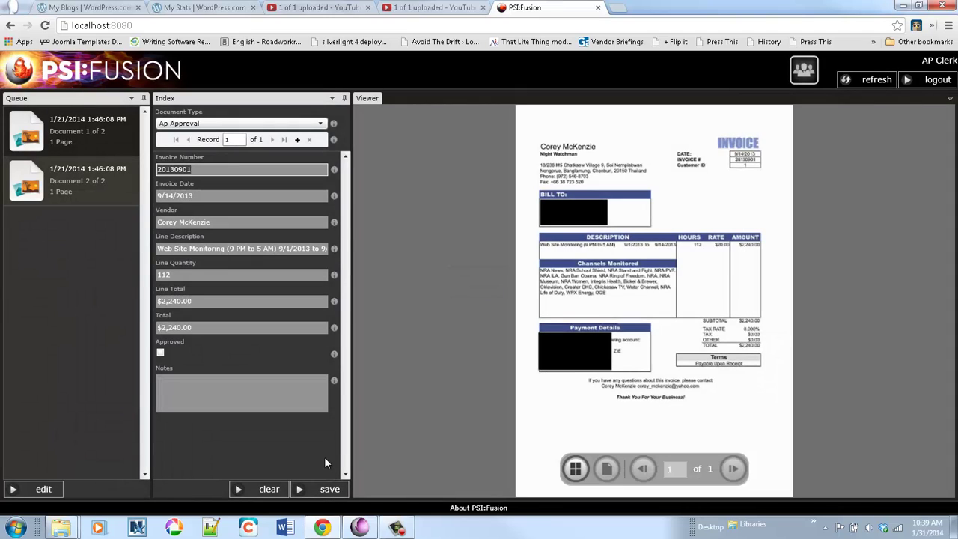
Step: Open the Maslow Media Group invoice (Document 2 of 2) and step through records 2 and 1
{"action": "left_click", "coordinate": [82, 187]}
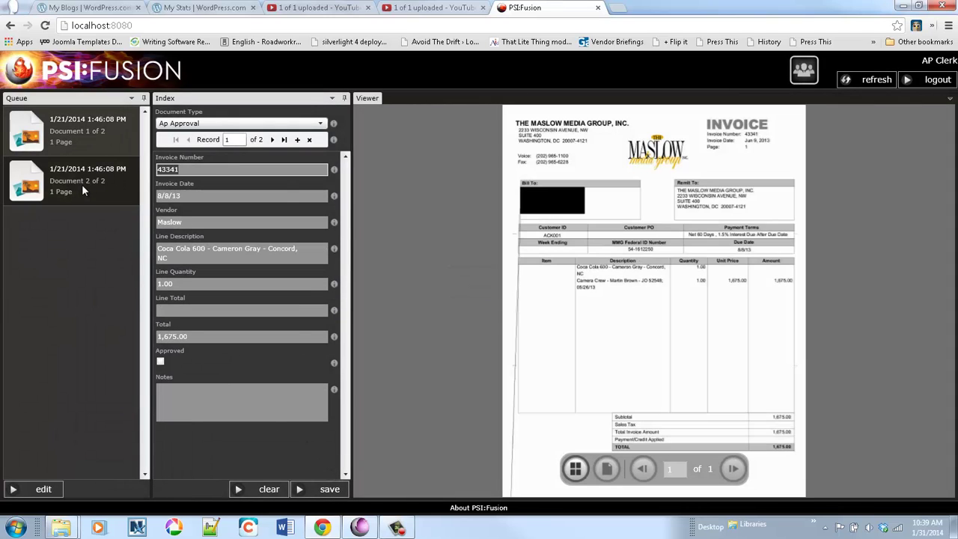
{"action": "left_click", "coordinate": [272, 140]}
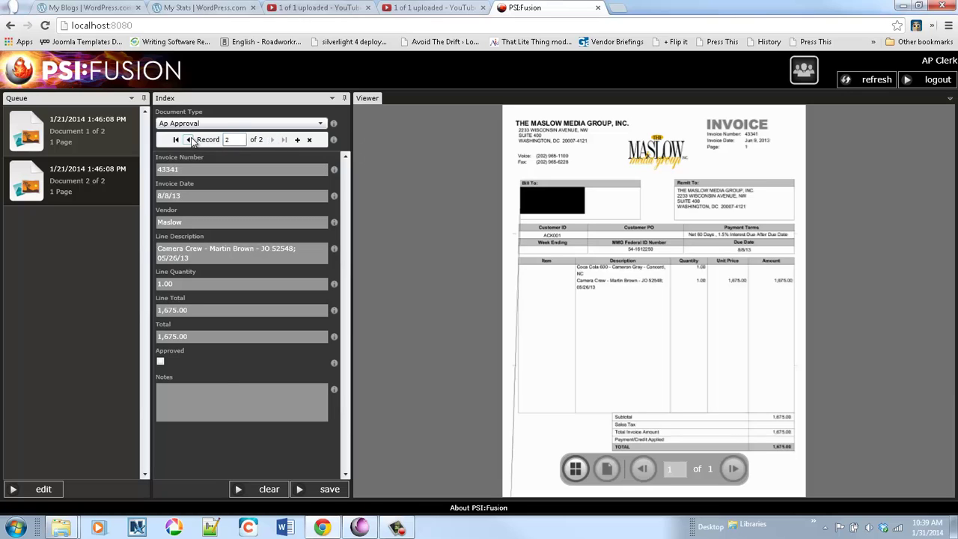
{"action": "left_click", "coordinate": [189, 140]}
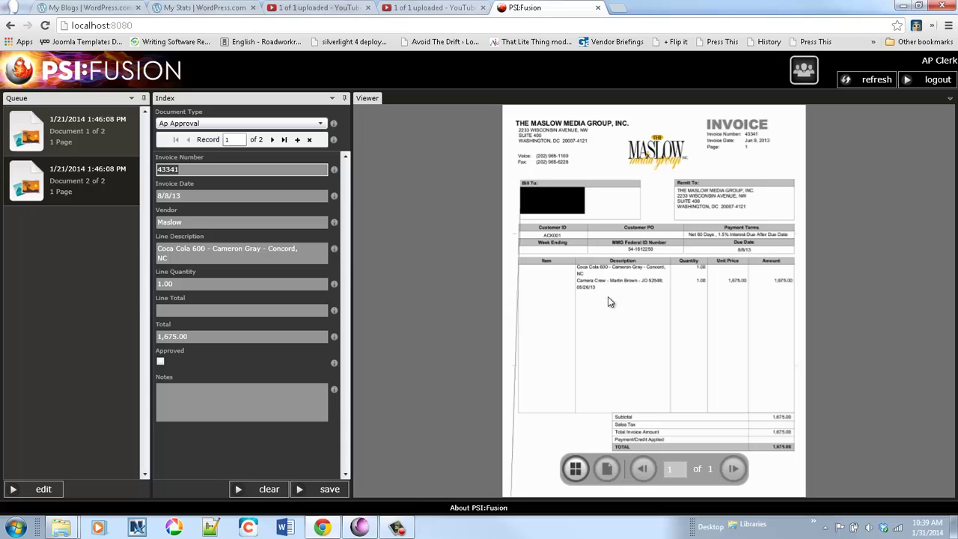